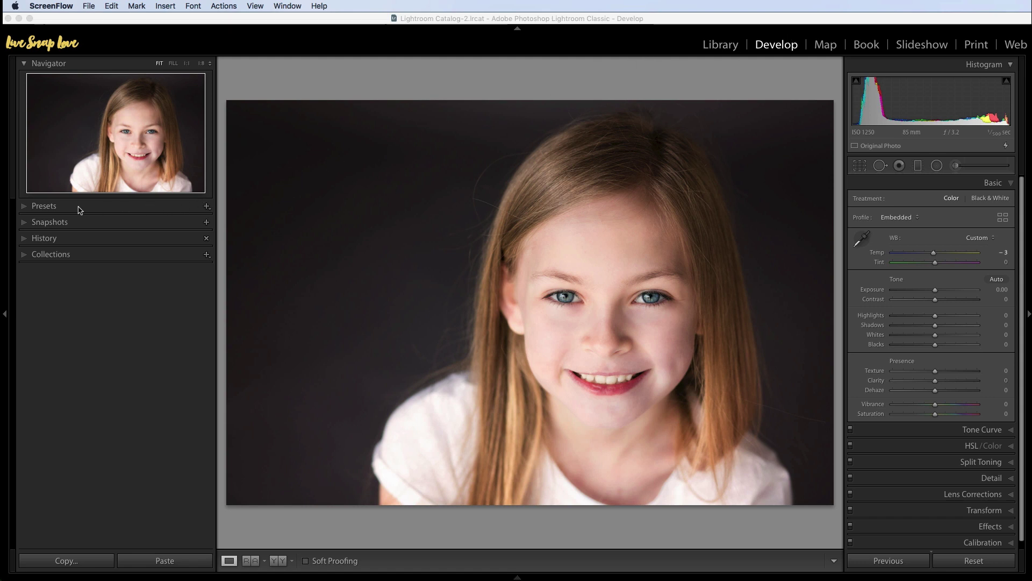
- Import Polished Presets.zip from Downloads through the Presets panel's Import Presets option
click(26, 206)
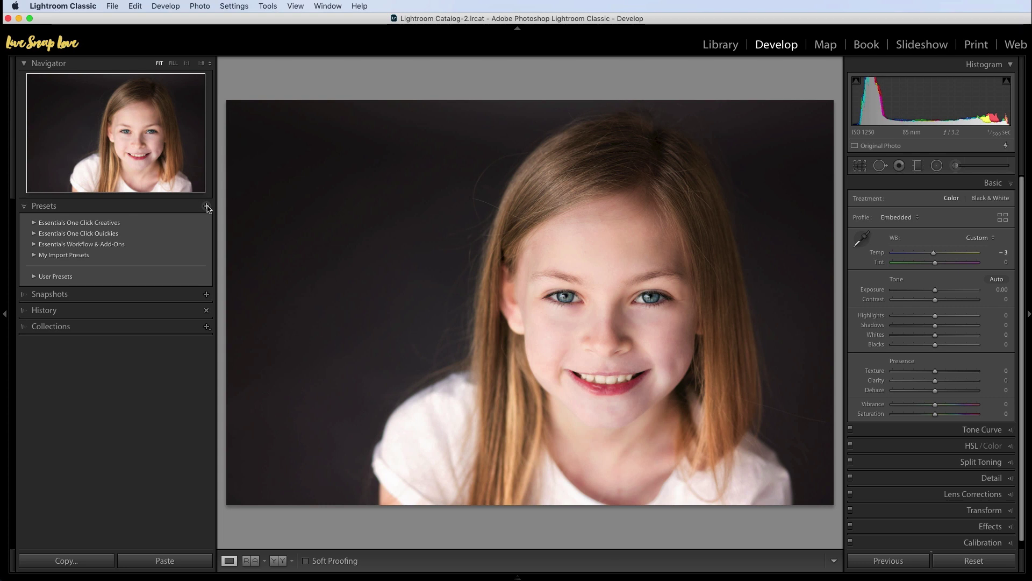
click(207, 207)
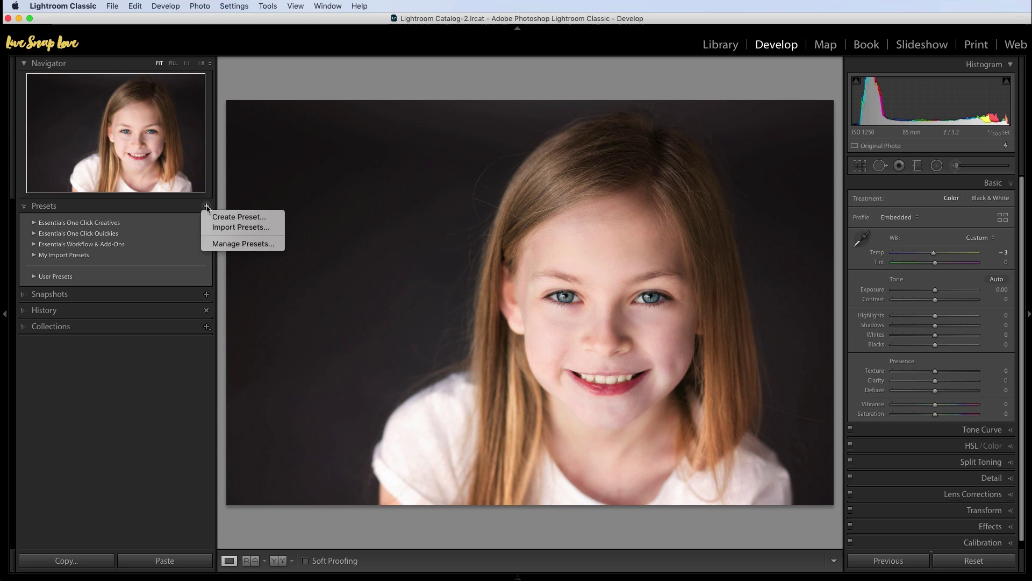
click(269, 228)
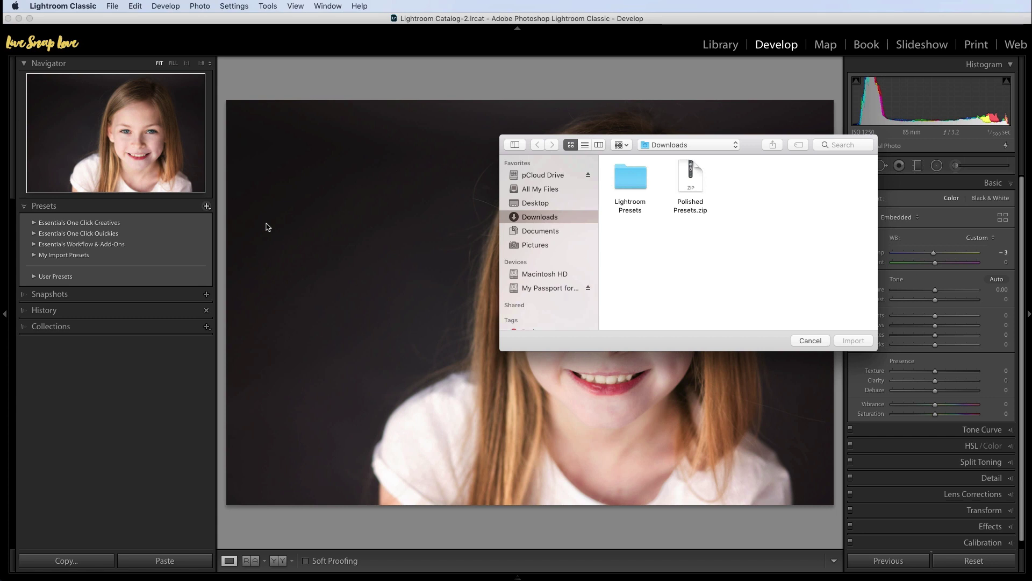
click(692, 183)
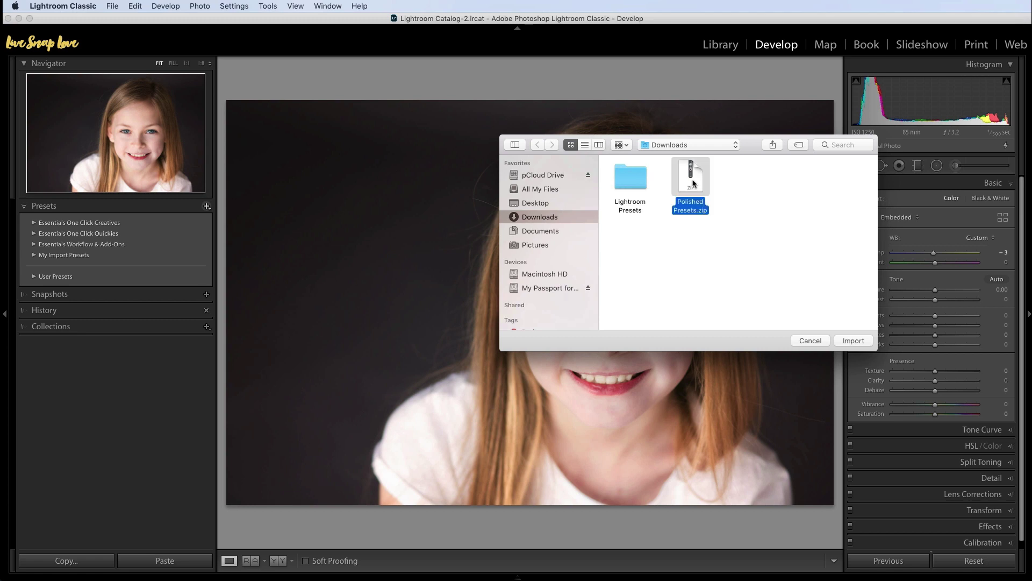
click(861, 345)
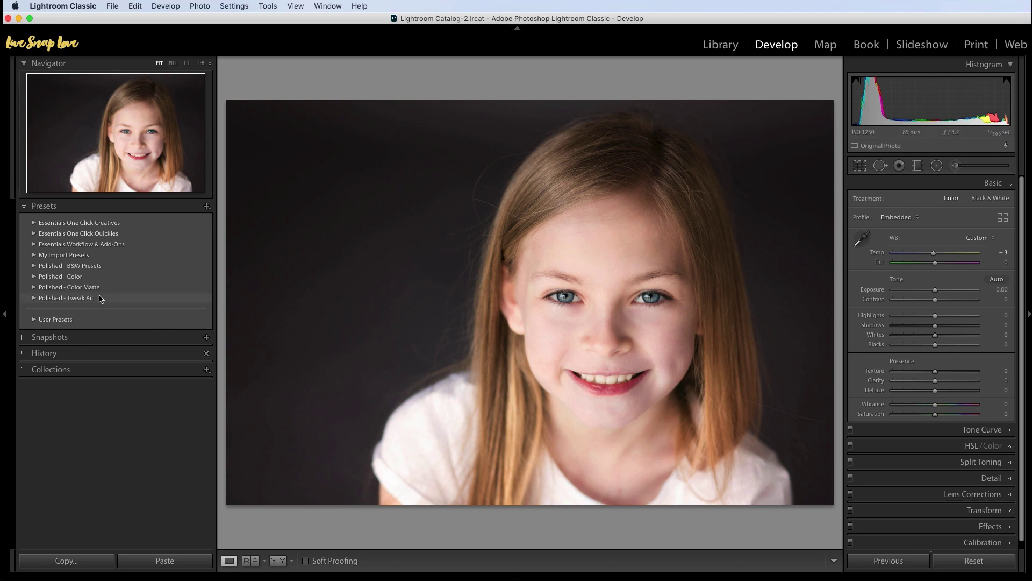
- Apply the B&W | Clean preset from the Polished - B&W Presets group to the portrait
click(34, 266)
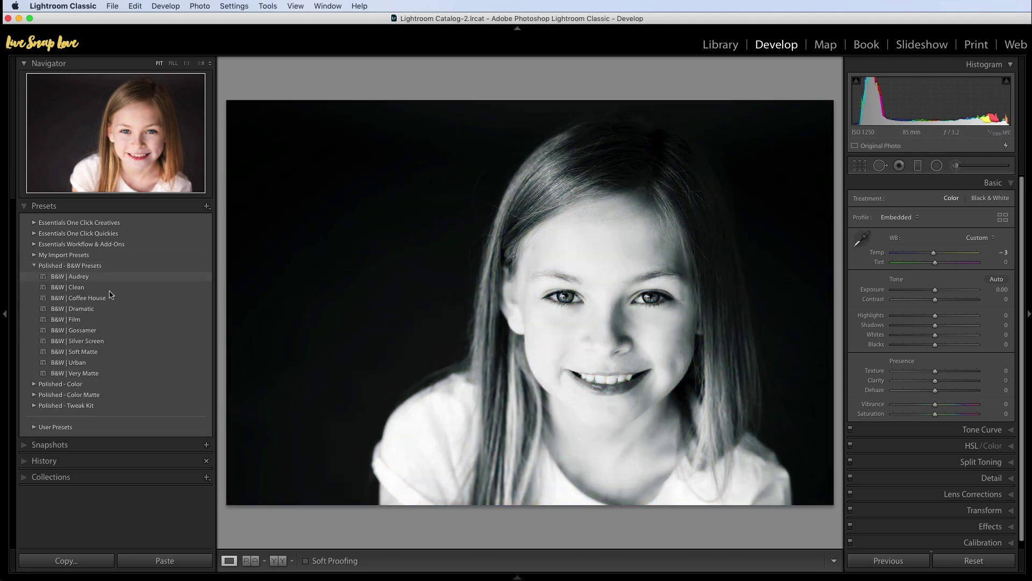
click(112, 284)
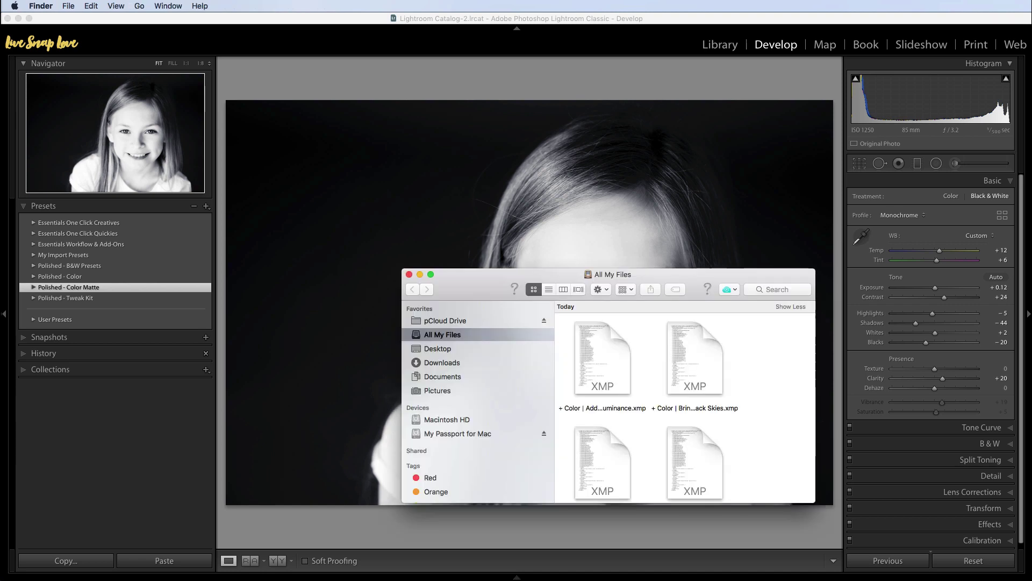
- Show the Downloads folder in Finder, then close the Finder window
click(454, 363)
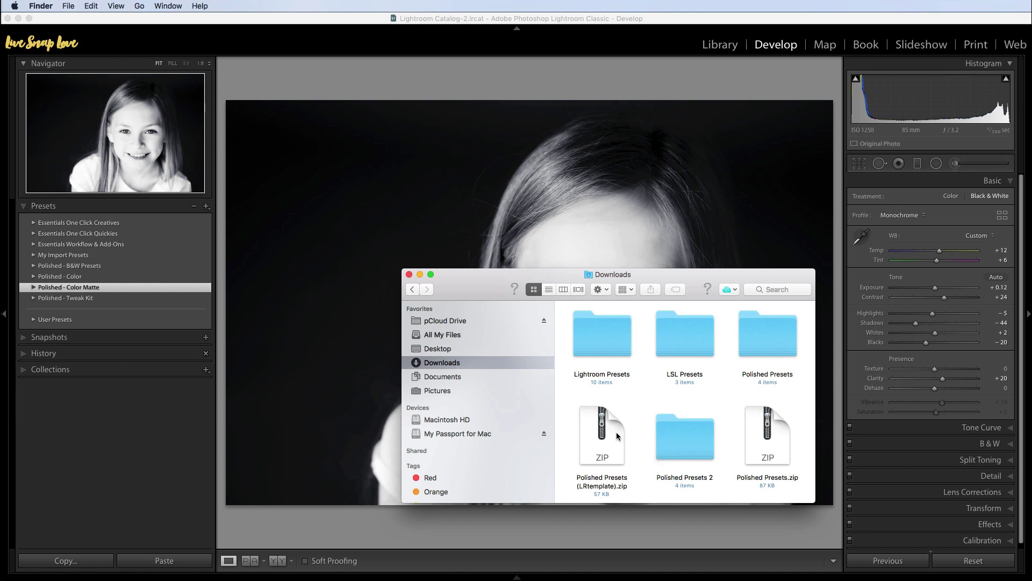
click(409, 275)
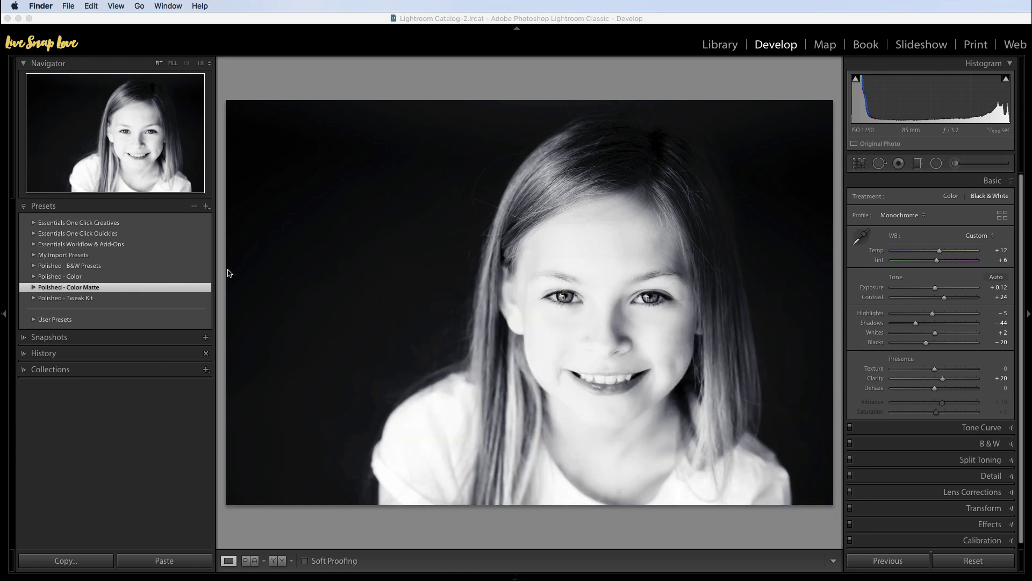
- Expand and collapse the My Import Presets, Polished - B&W Presets and Polished - Color groups to review them
click(34, 255)
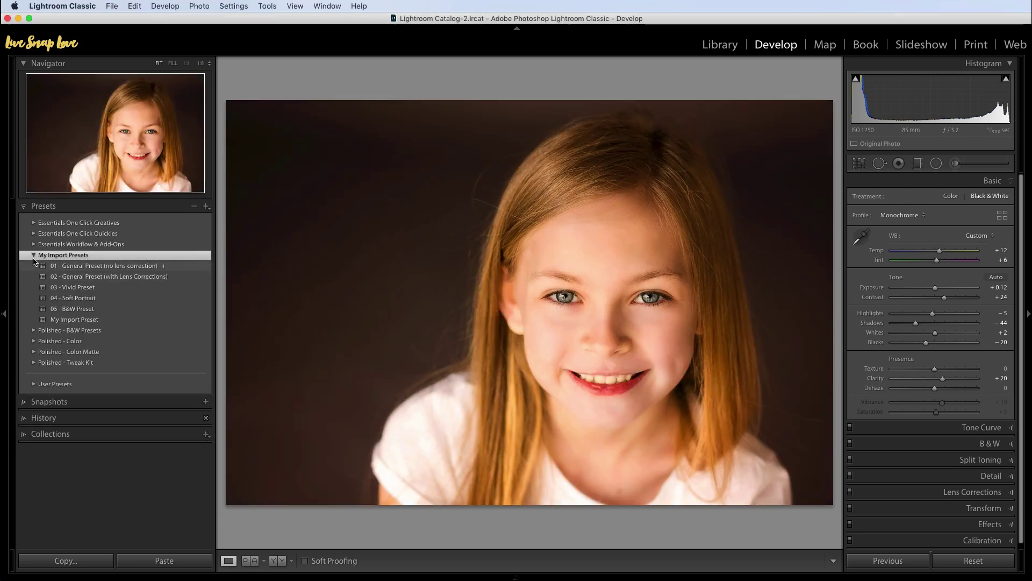
click(34, 256)
click(33, 265)
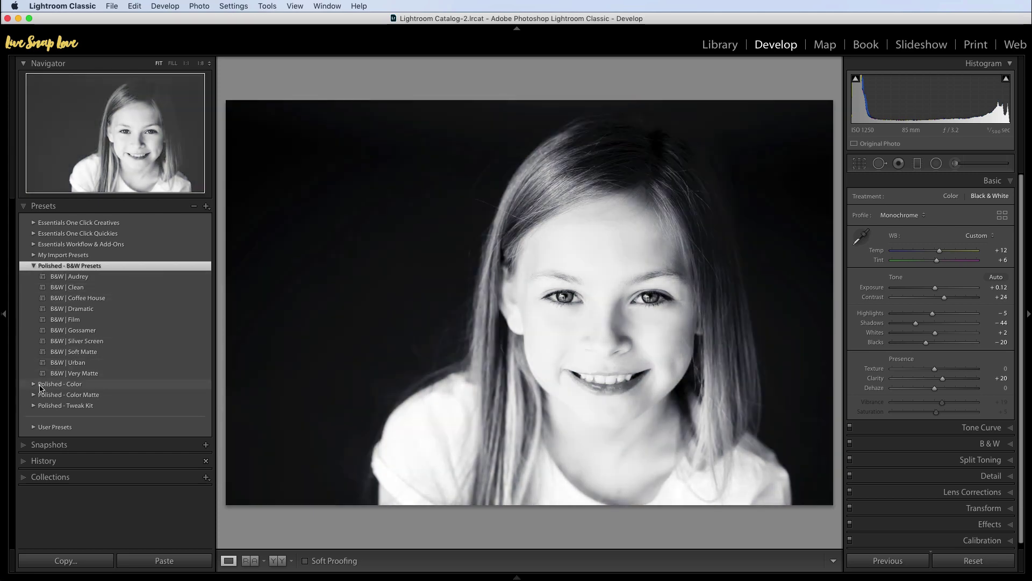
click(34, 384)
click(35, 385)
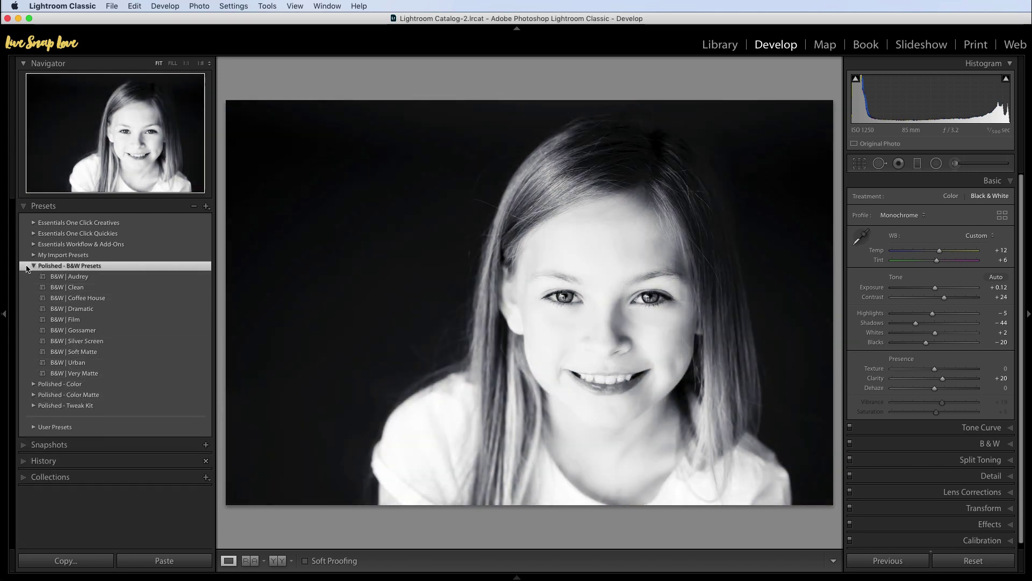
click(34, 265)
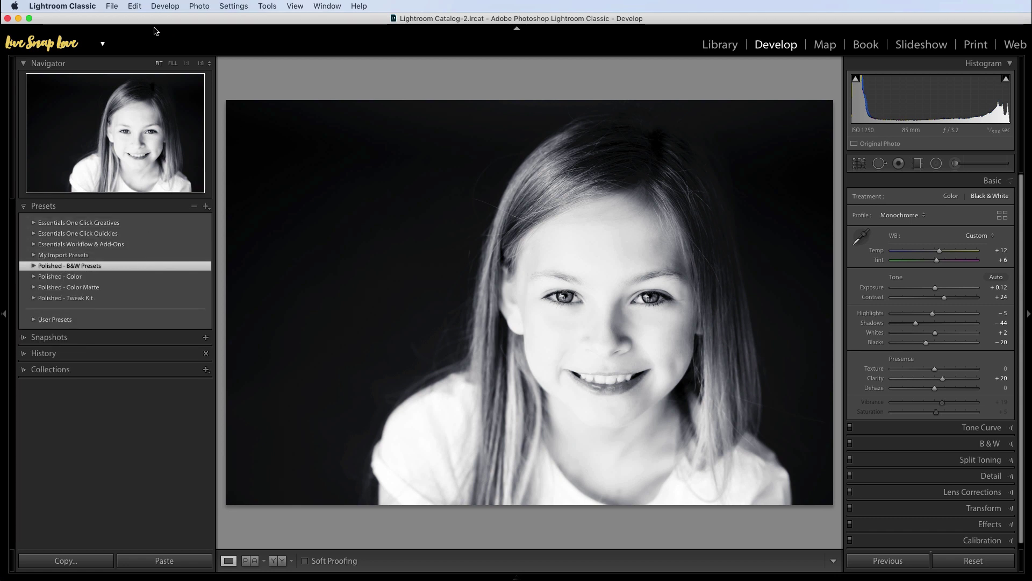
click(69, 8)
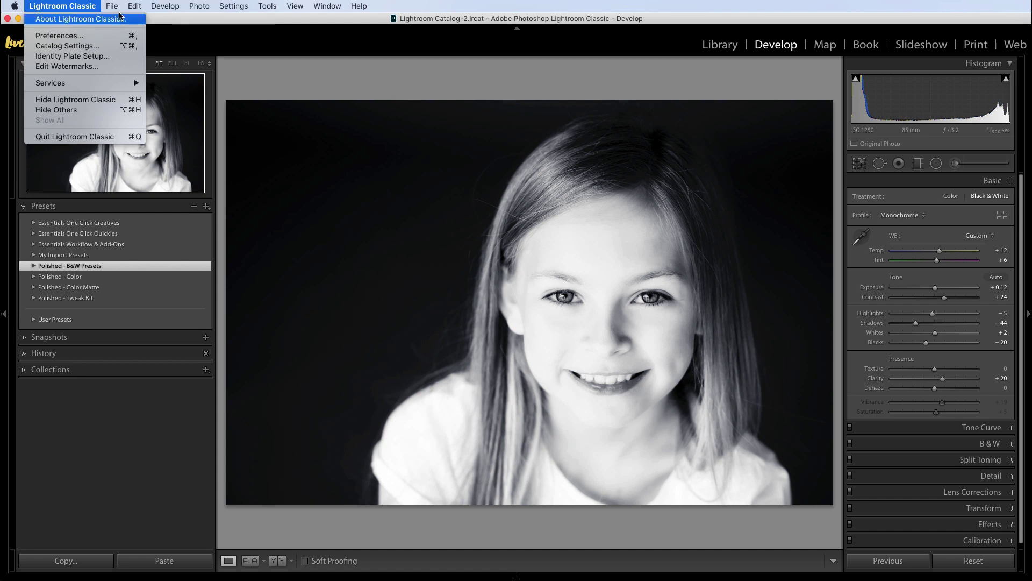
- Open Preferences and use Show All Other Lightroom Presets to reveal the Adobe folder in Finder
mouse_move(129, 8)
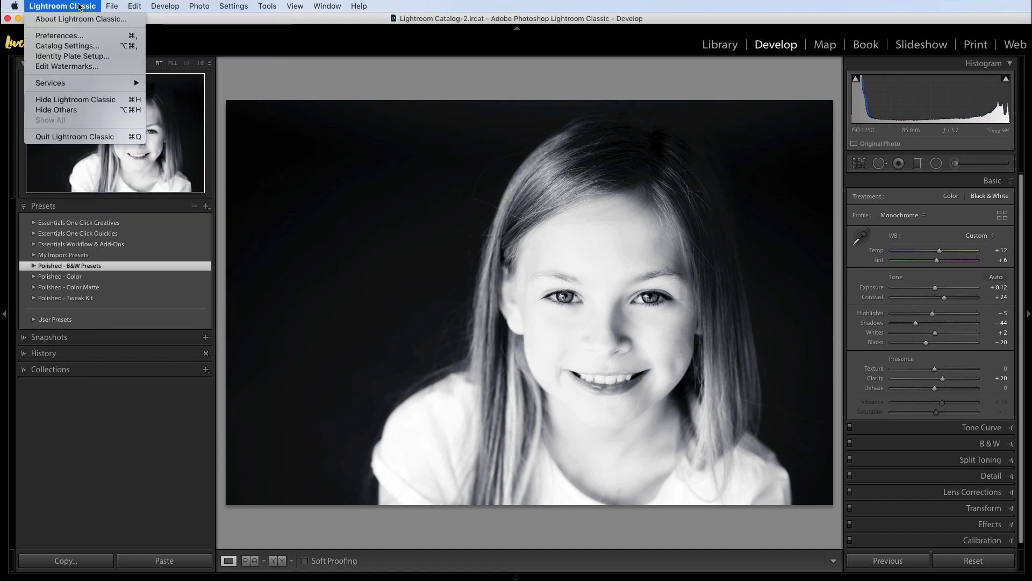
click(59, 35)
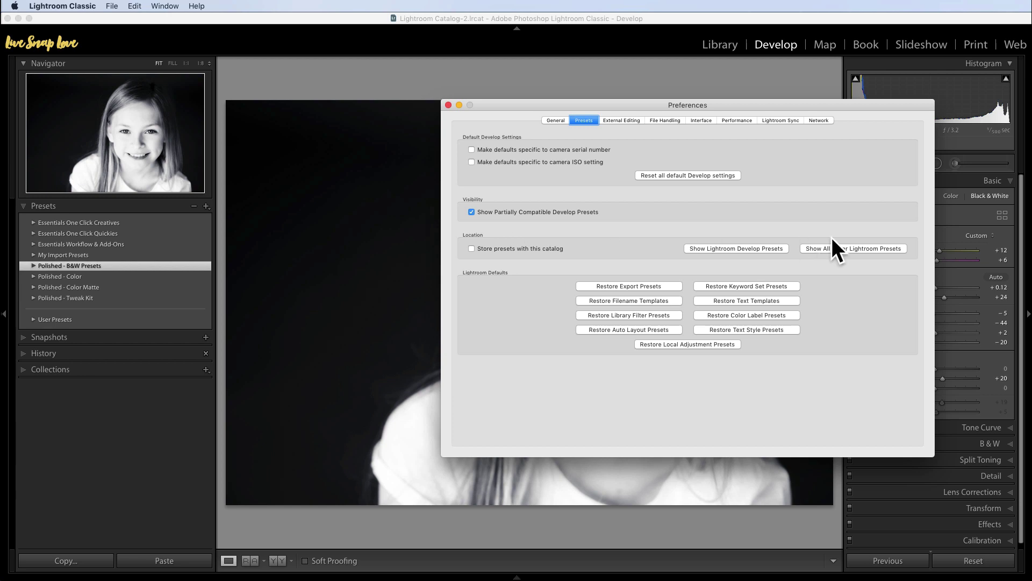
click(863, 248)
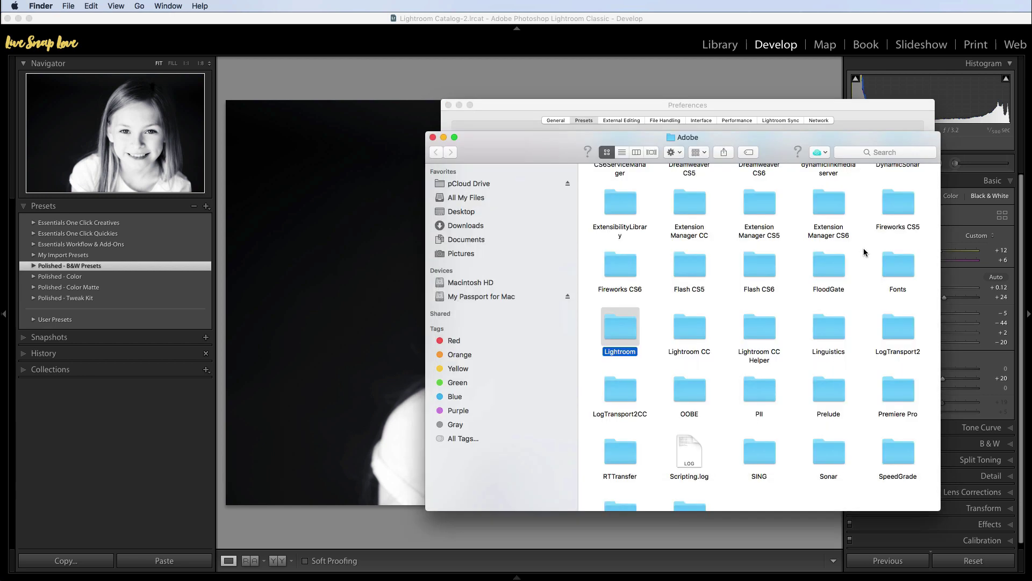
- Open Lightroom > Develop Presets, and open a second Finder window on Downloads
double_click(619, 328)
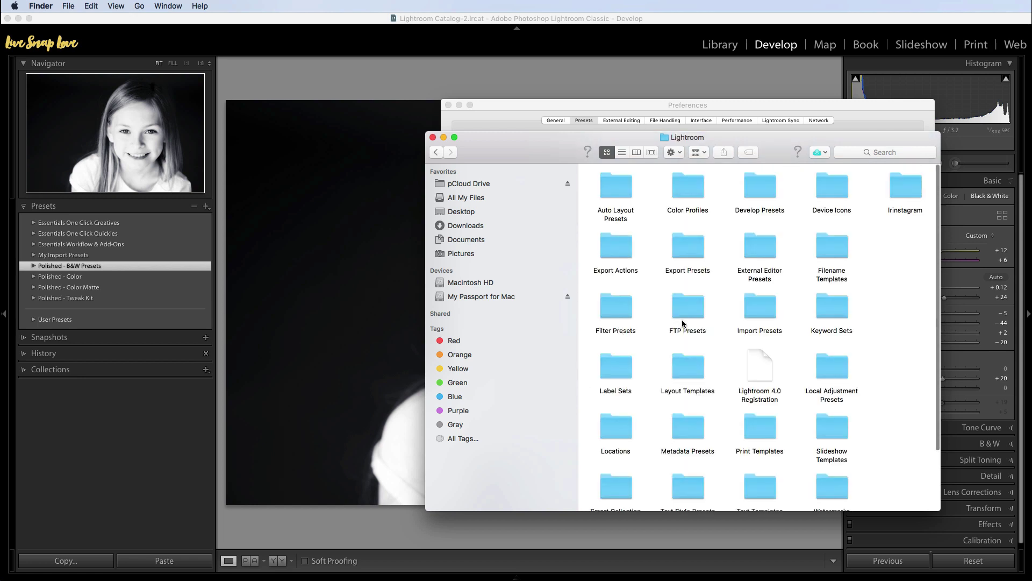
double_click(764, 188)
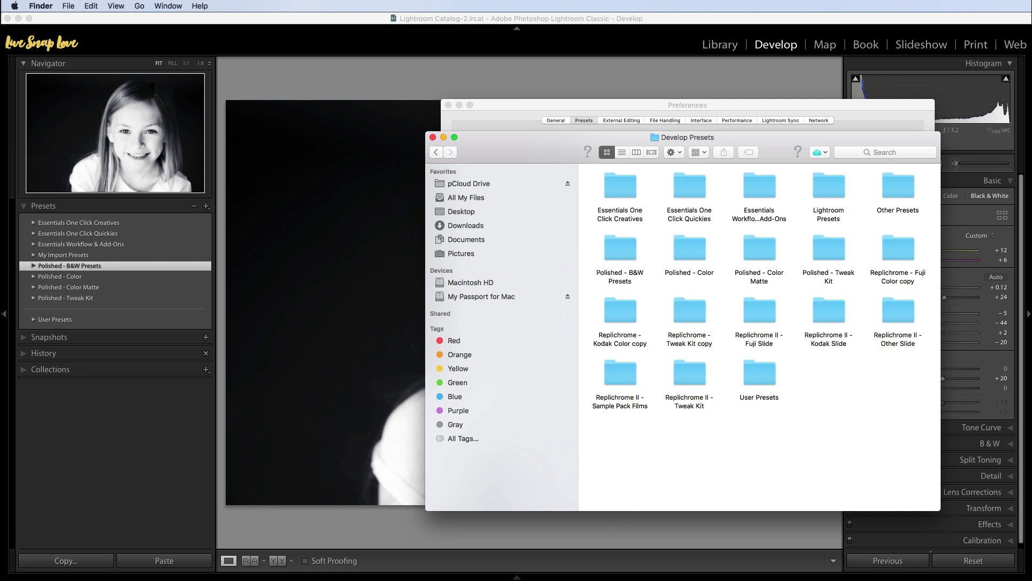
key(super+n)
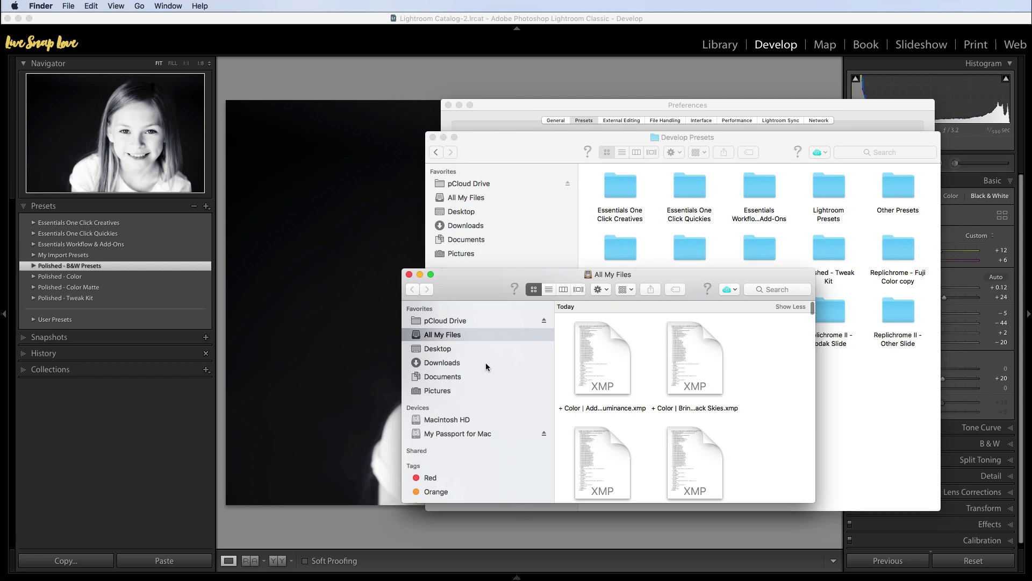
click(442, 362)
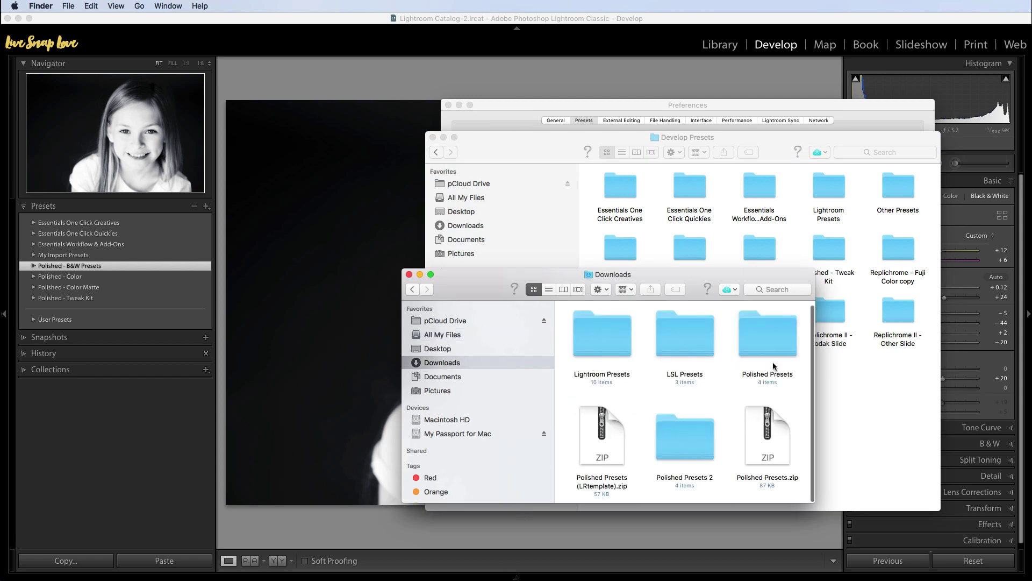
- View the files in Polished Presets > Polished - B&W Presets, then go back to Downloads
click(771, 347)
double_click(771, 347)
click(616, 344)
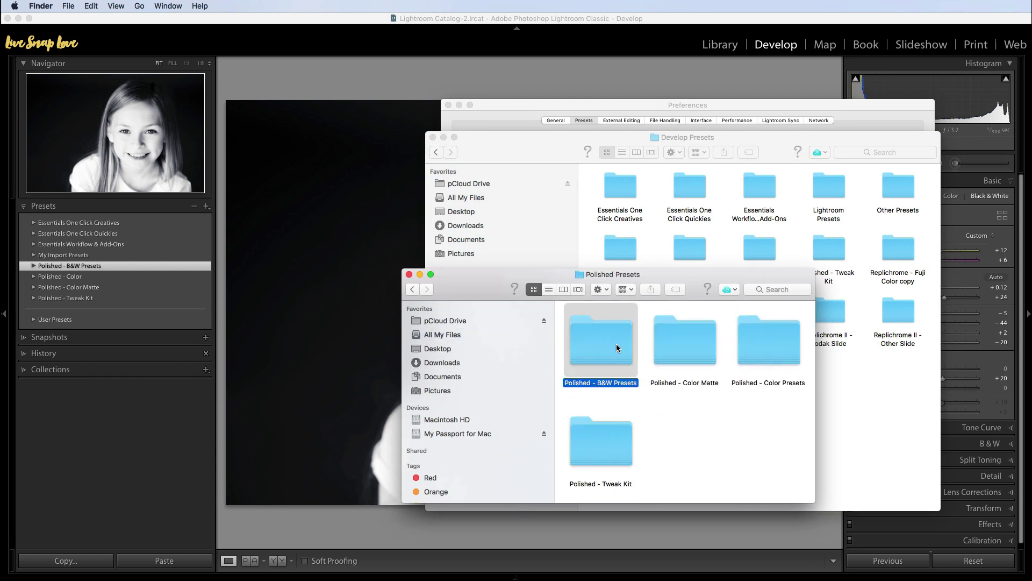
double_click(616, 344)
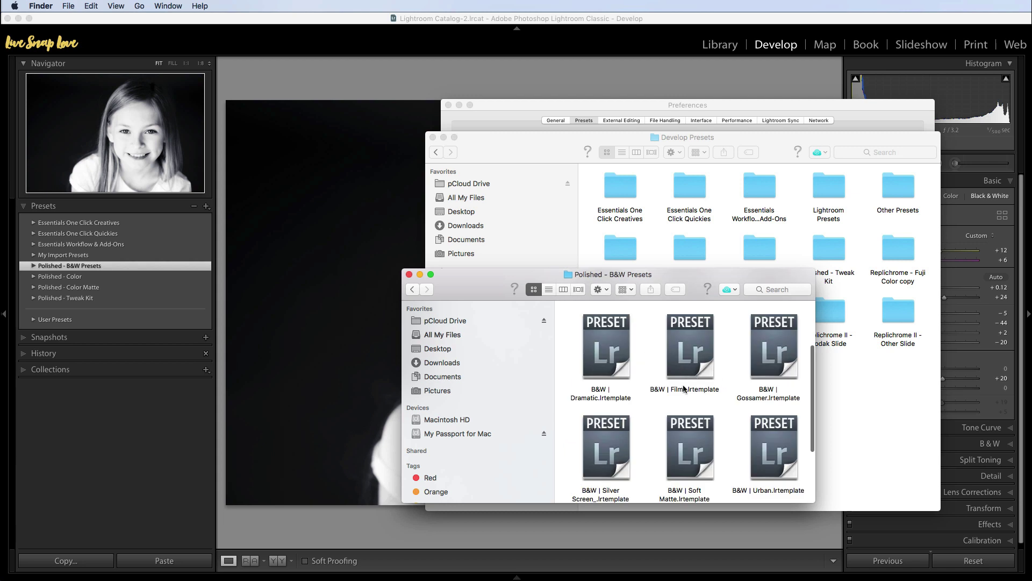
click(413, 290)
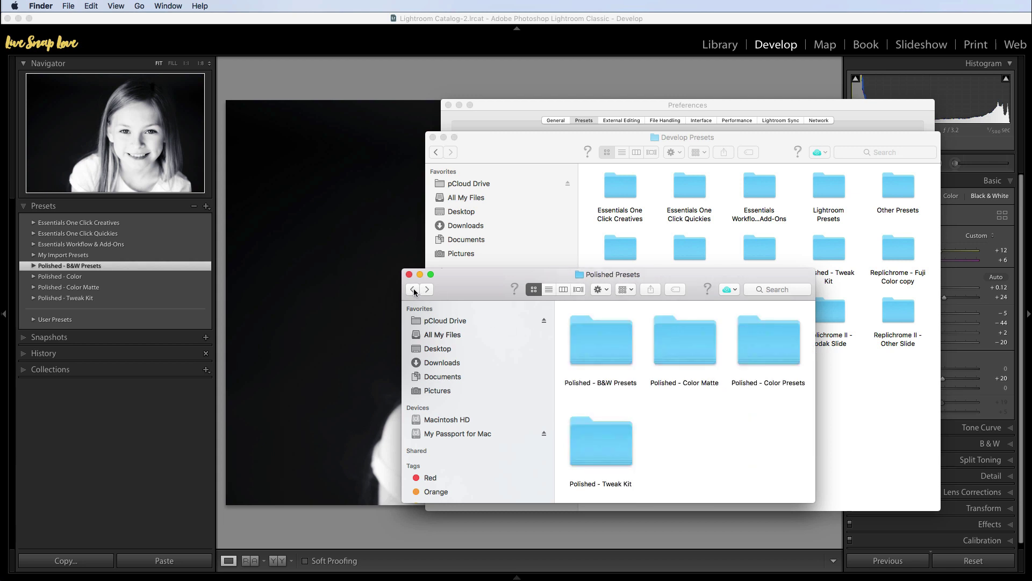
click(413, 290)
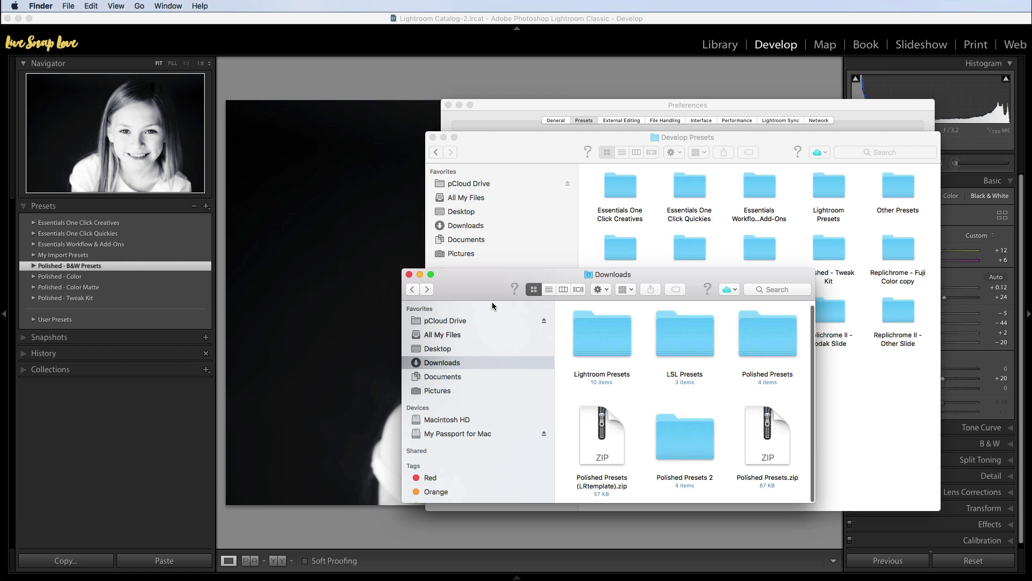
- Copy the Polished Presets folder, then bring up the Develop Presets window's menu without pasting
right_click(777, 341)
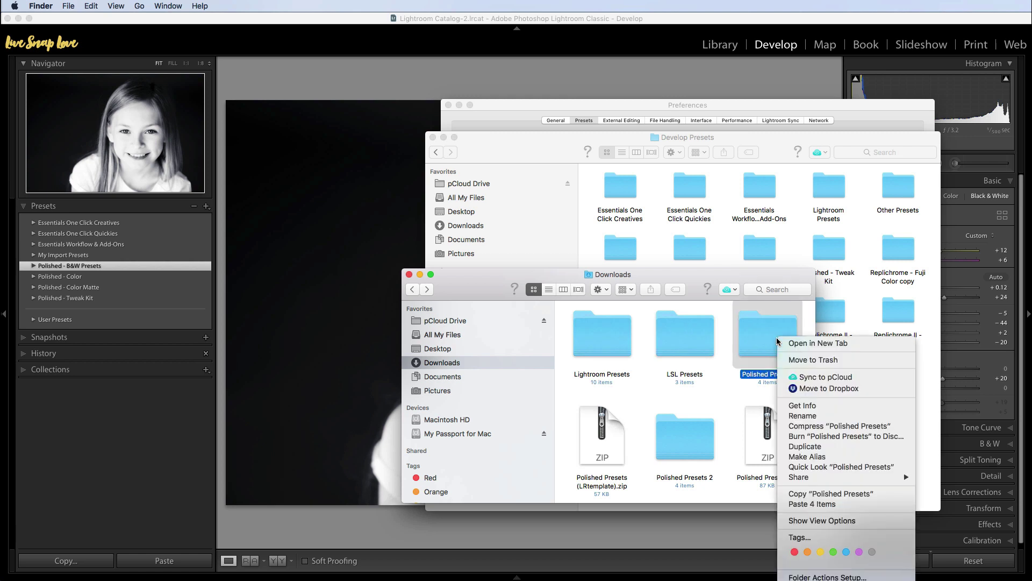
click(831, 493)
click(859, 404)
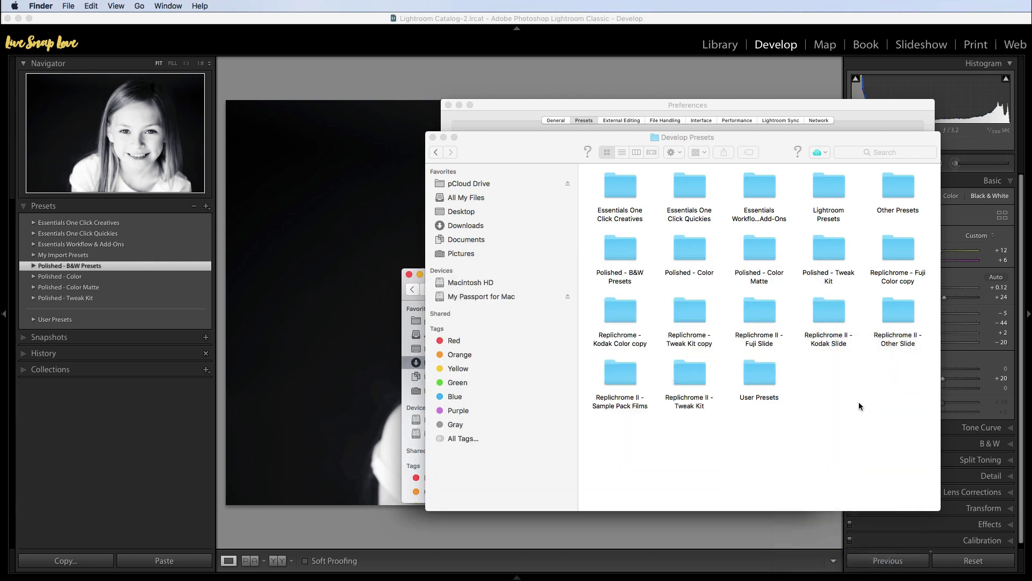
right_click(811, 390)
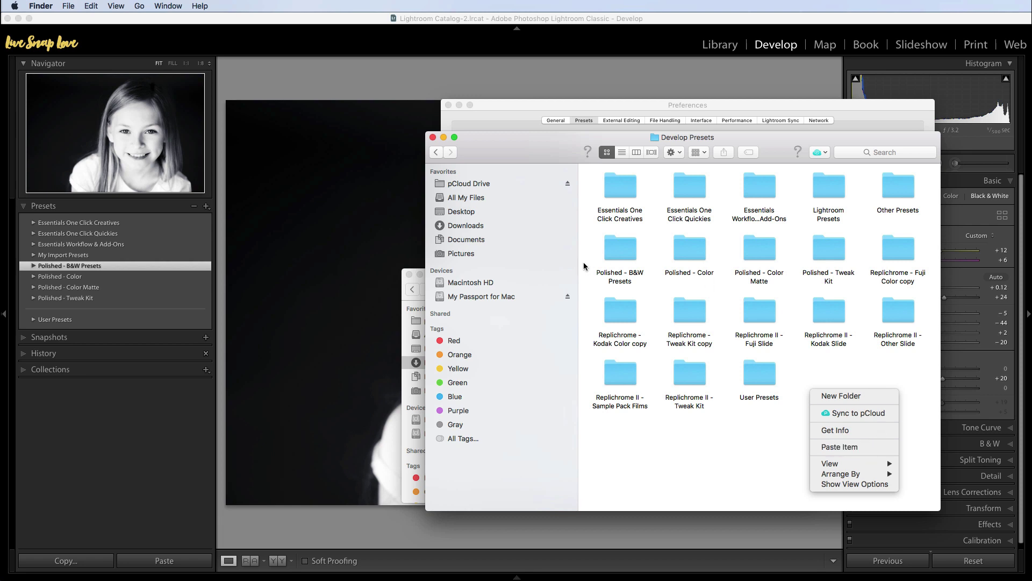
click(431, 142)
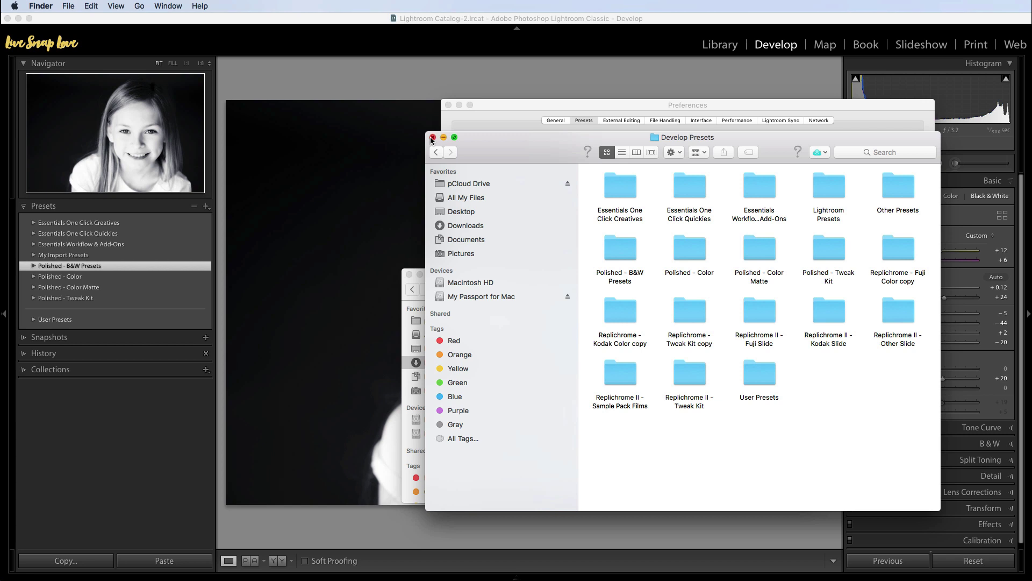
- Close the Develop Presets and Downloads Finder windows and the Preferences dialog
click(432, 139)
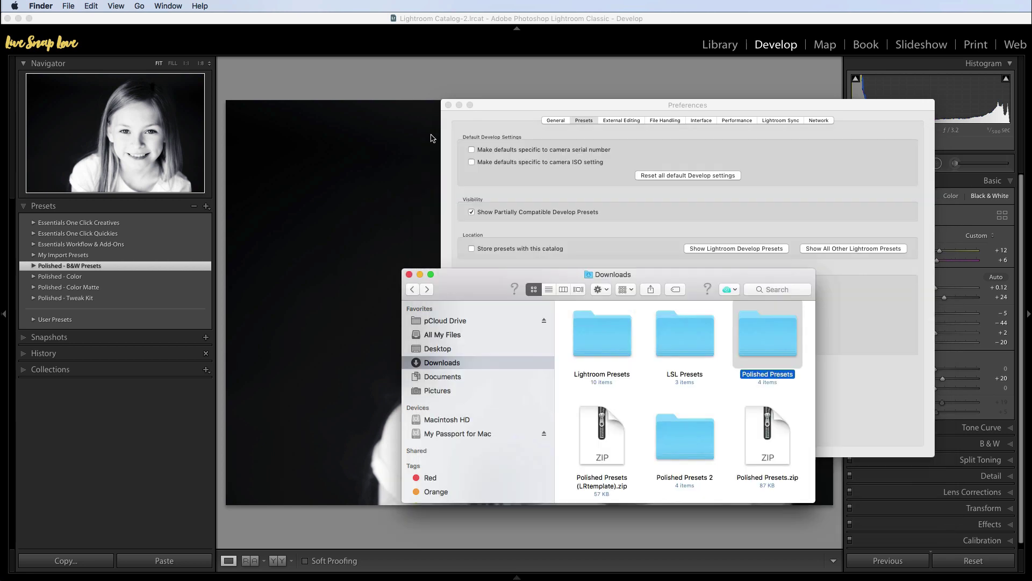
click(410, 275)
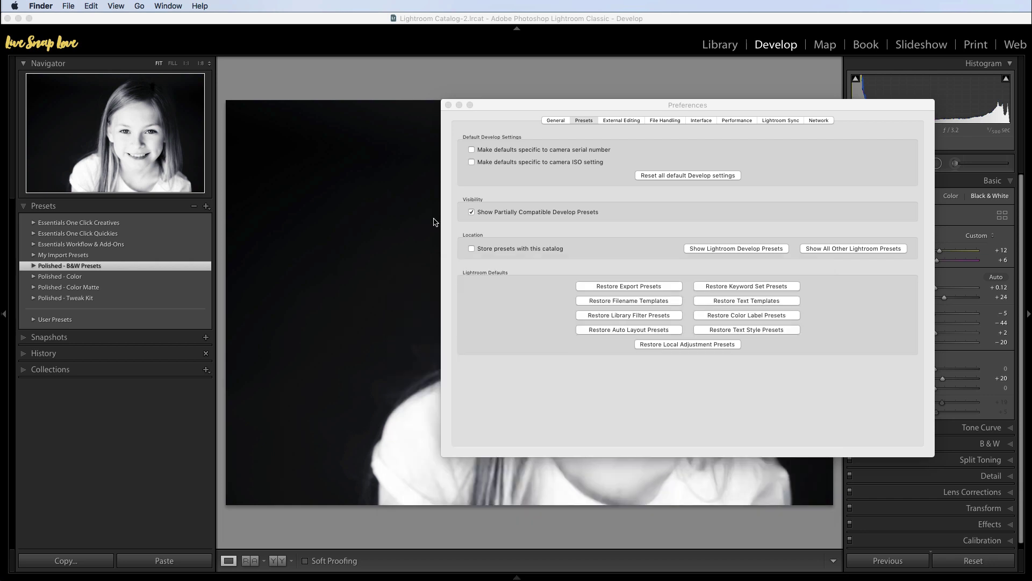
click(449, 105)
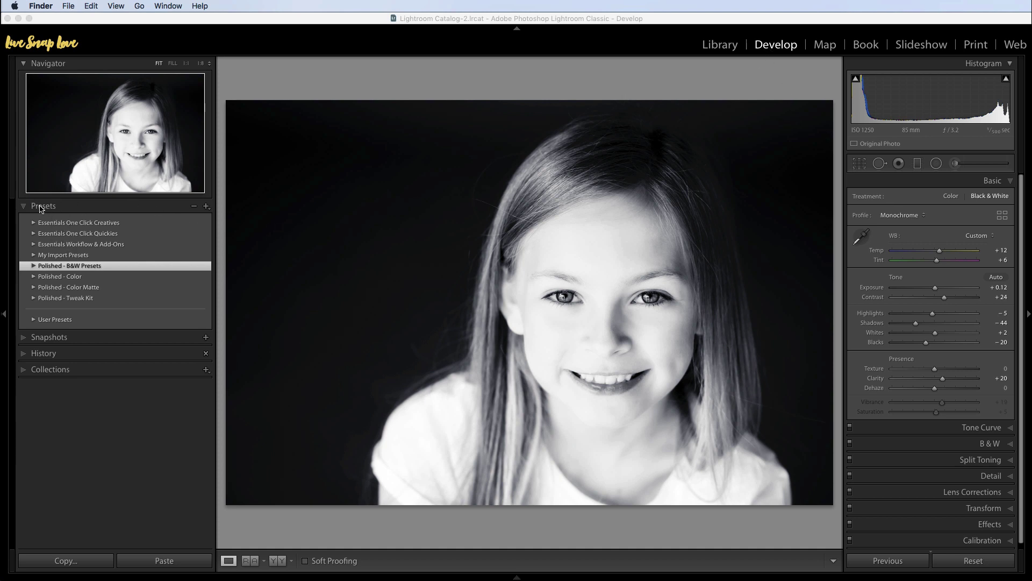
click(205, 206)
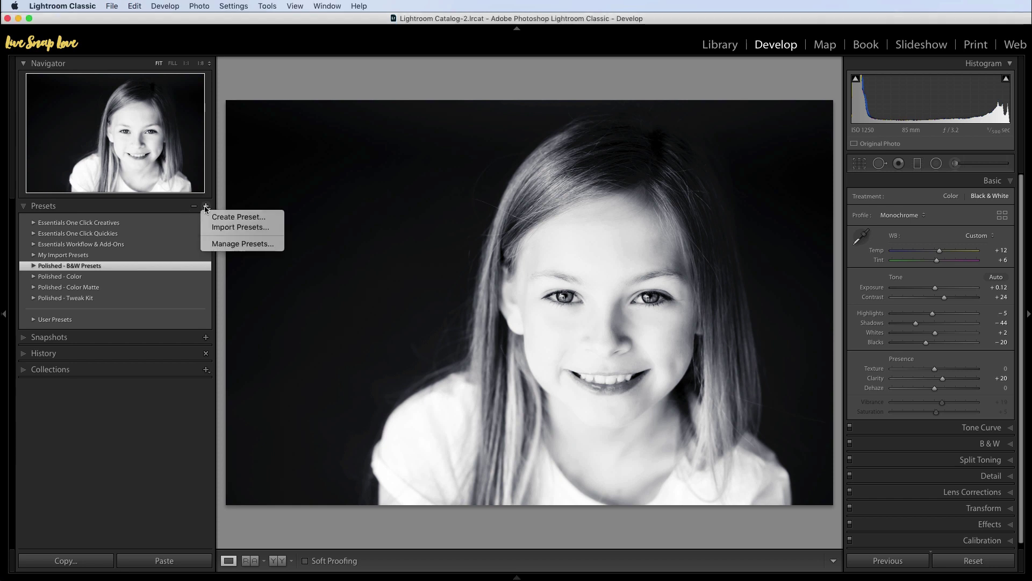
- Start Import Presets and browse to Downloads > Polished Presets > Polished - B&W Presets
click(215, 232)
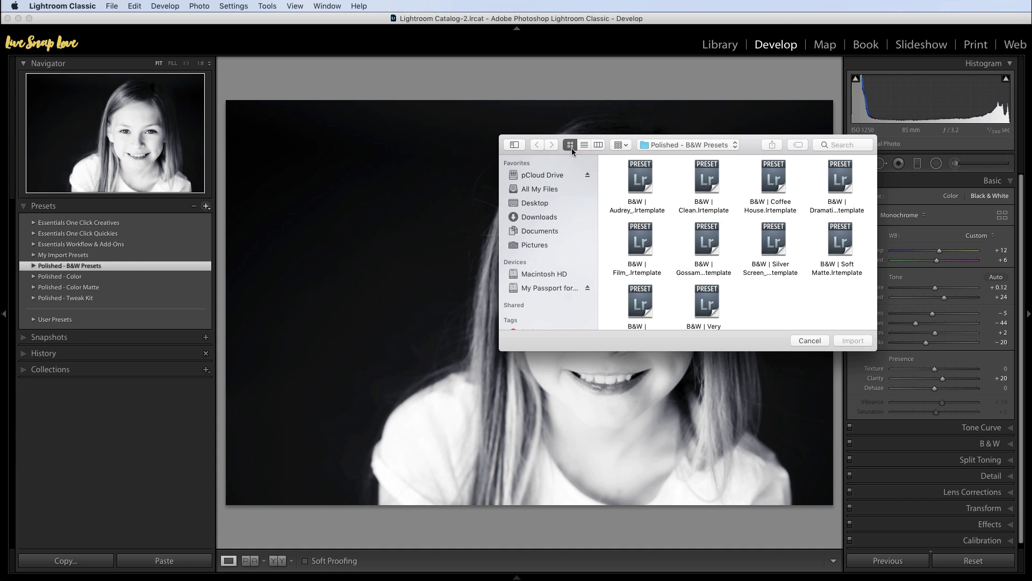
click(547, 217)
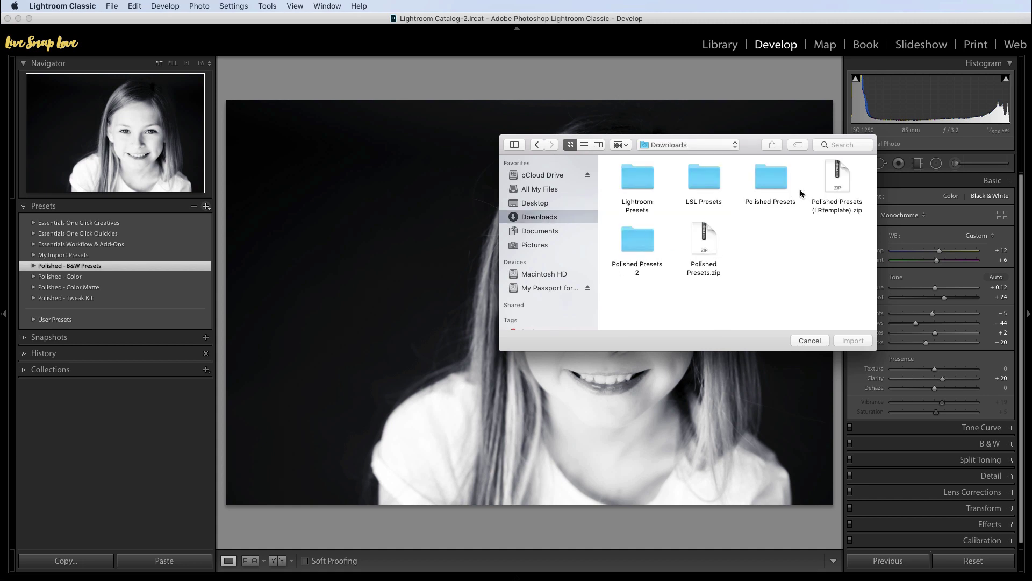
double_click(774, 176)
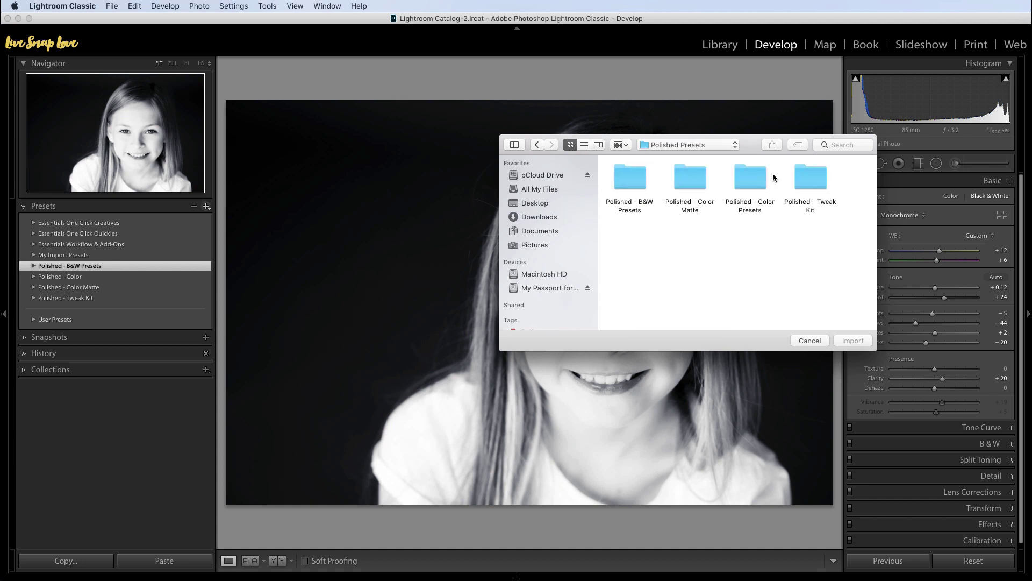
double_click(628, 175)
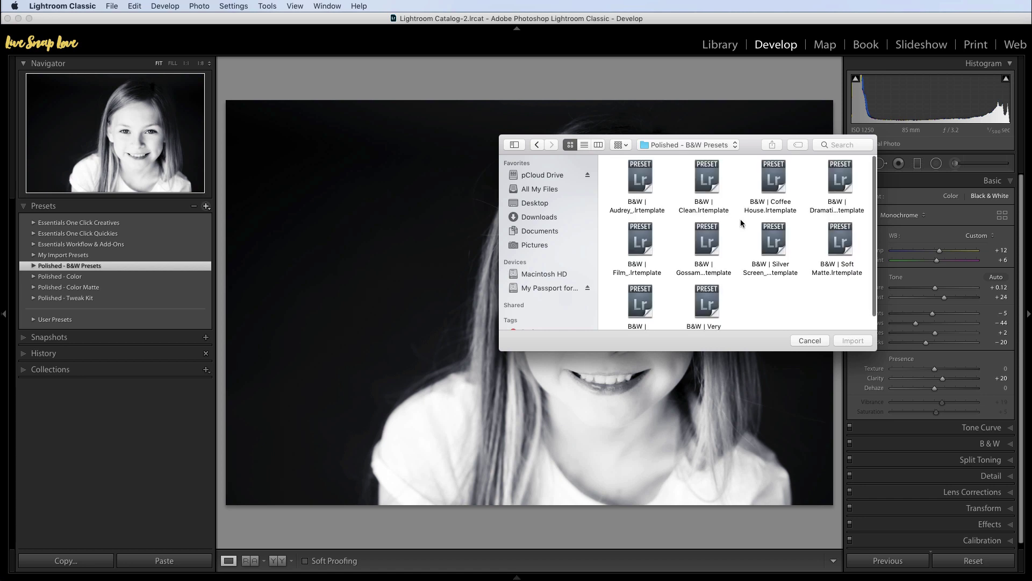
- Import the B&W Gossamer, Silver Screen, Soft Matte and Very Matte templates and expand User Presets
click(650, 178)
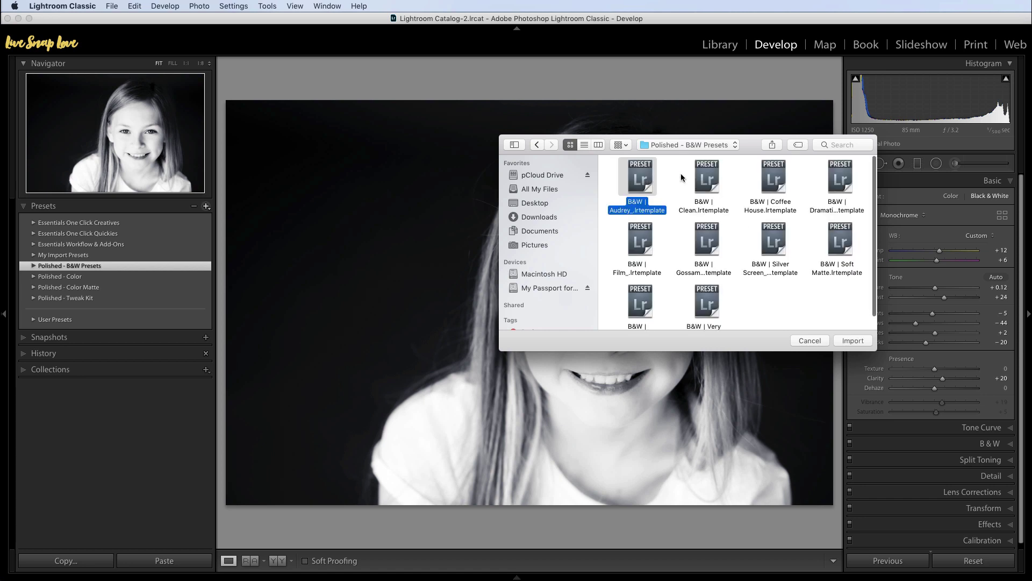
click(715, 176)
click(782, 181)
click(832, 183)
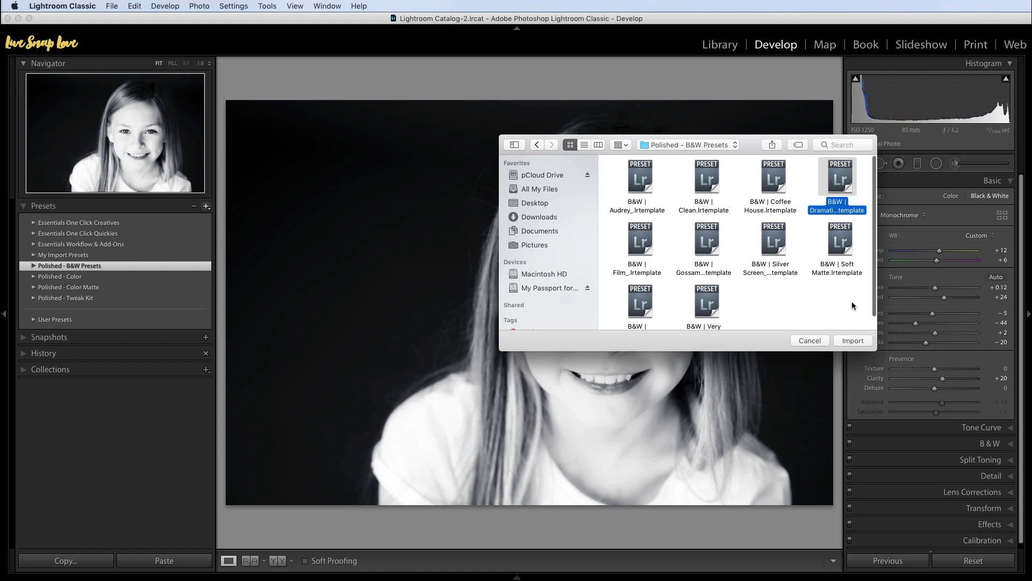
drag(854, 313, 688, 227)
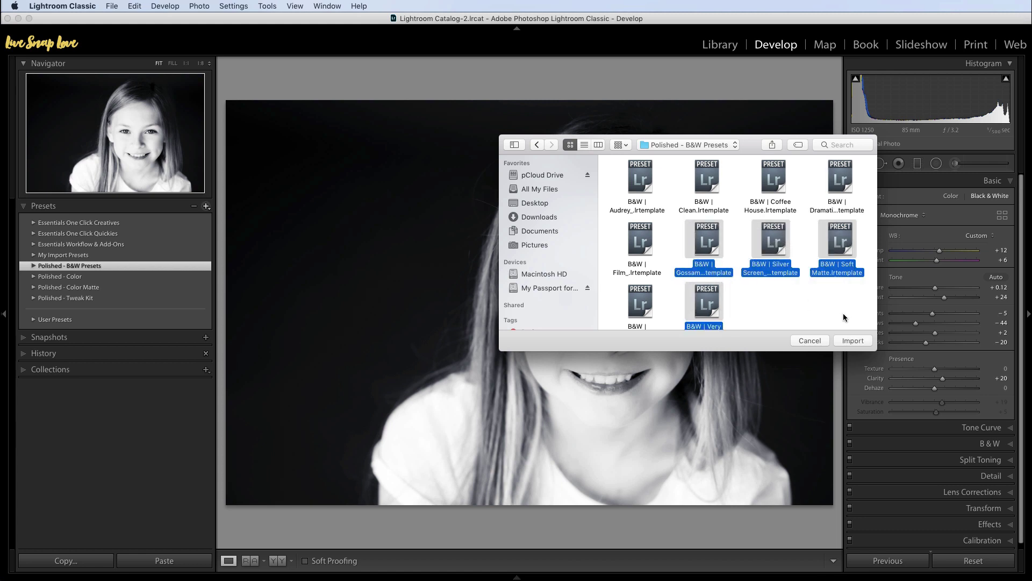
click(855, 342)
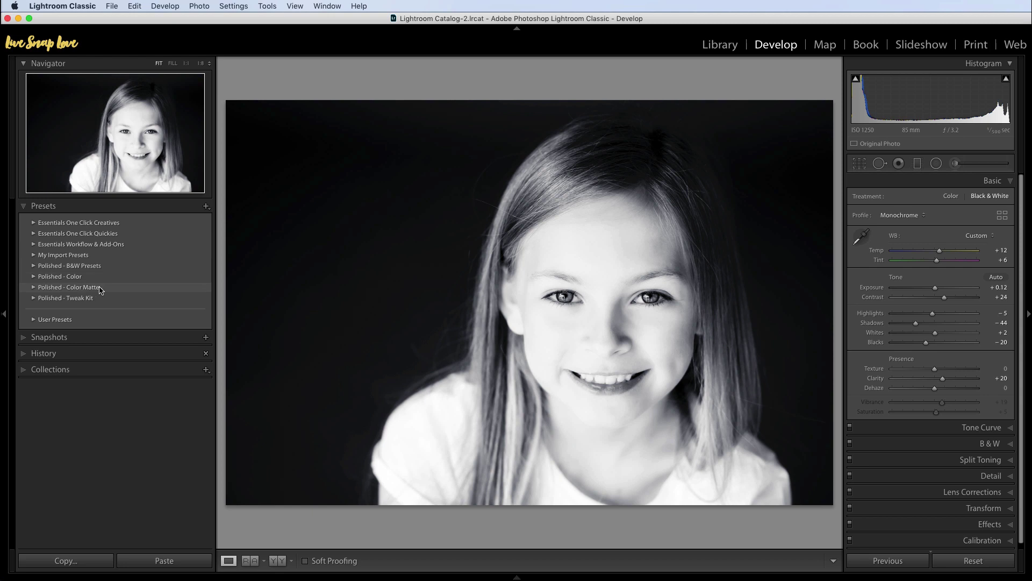
click(34, 320)
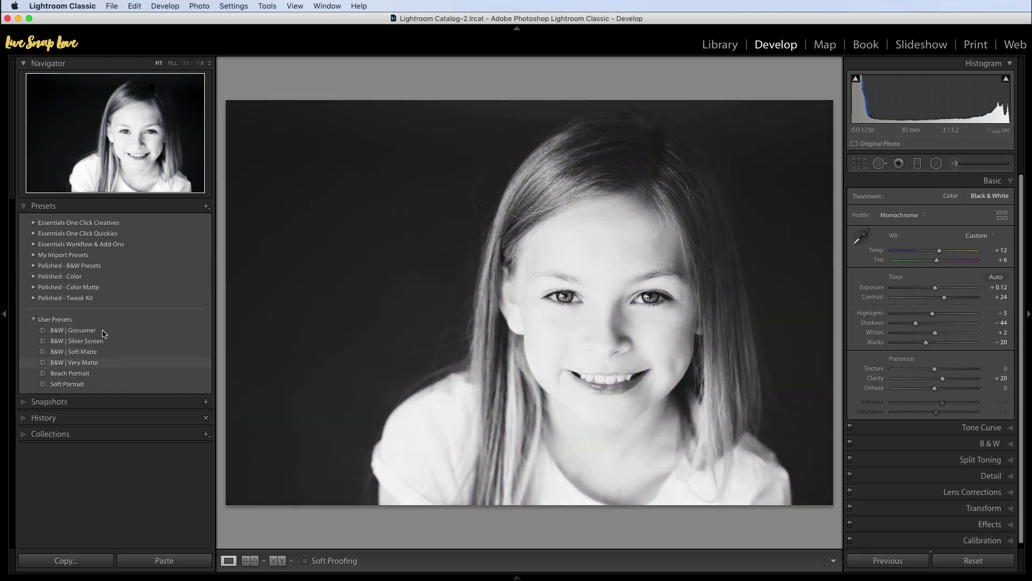